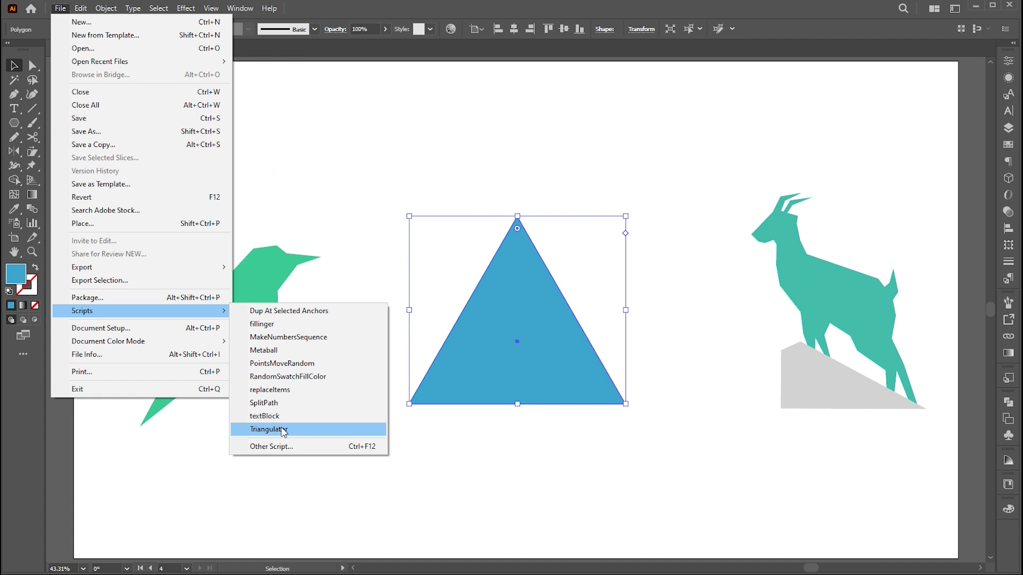
# Step: Run the Triangulator script on the selected blue triangle with a point density of 100
pyautogui.keyDown('alt'); pyautogui.click(283, 429); pyautogui.keyUp('alt')
pyautogui.click(65, 12)
pyautogui.moveTo(186, 315)
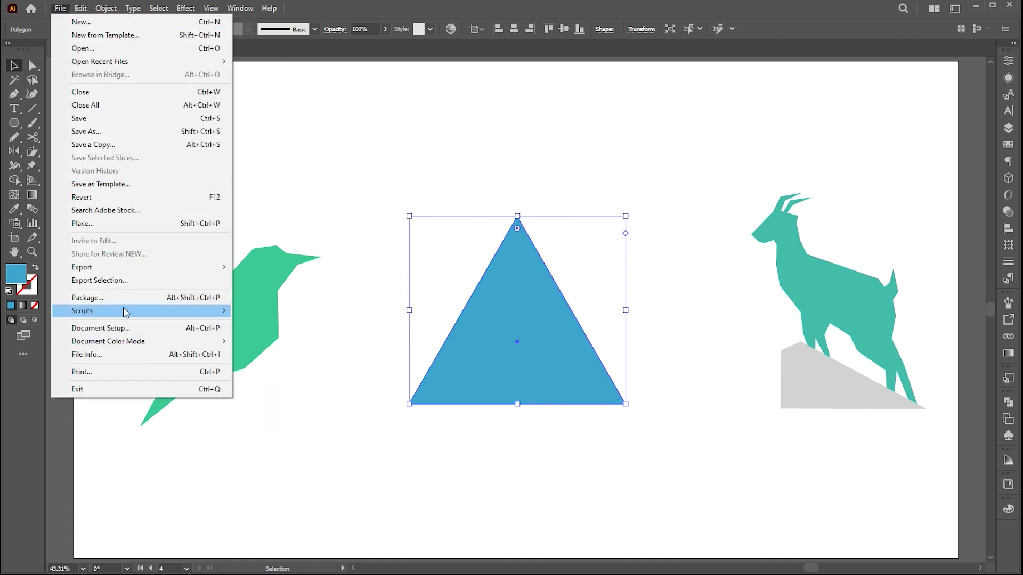
pyautogui.click(266, 428)
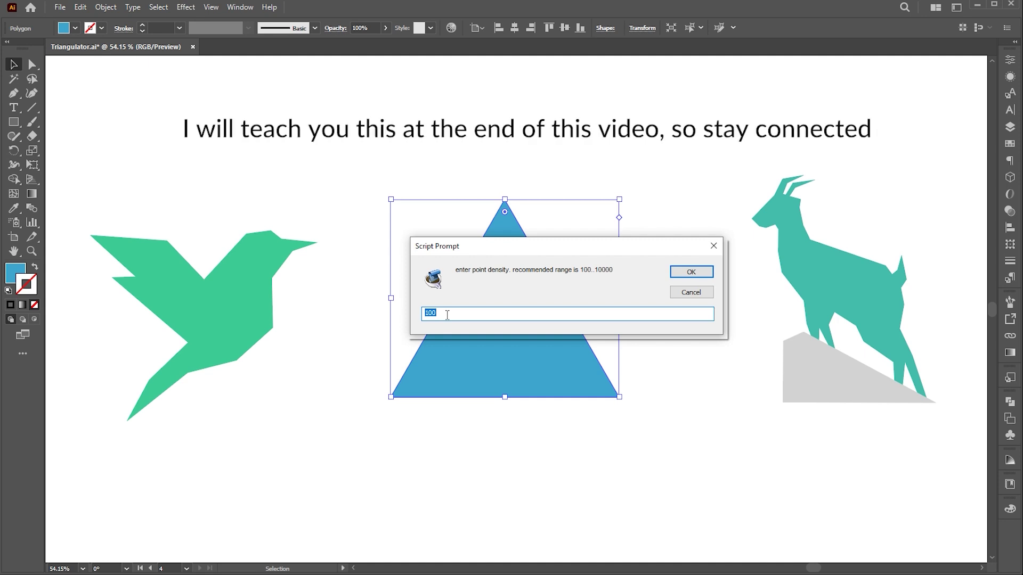
pyautogui.click(687, 272)
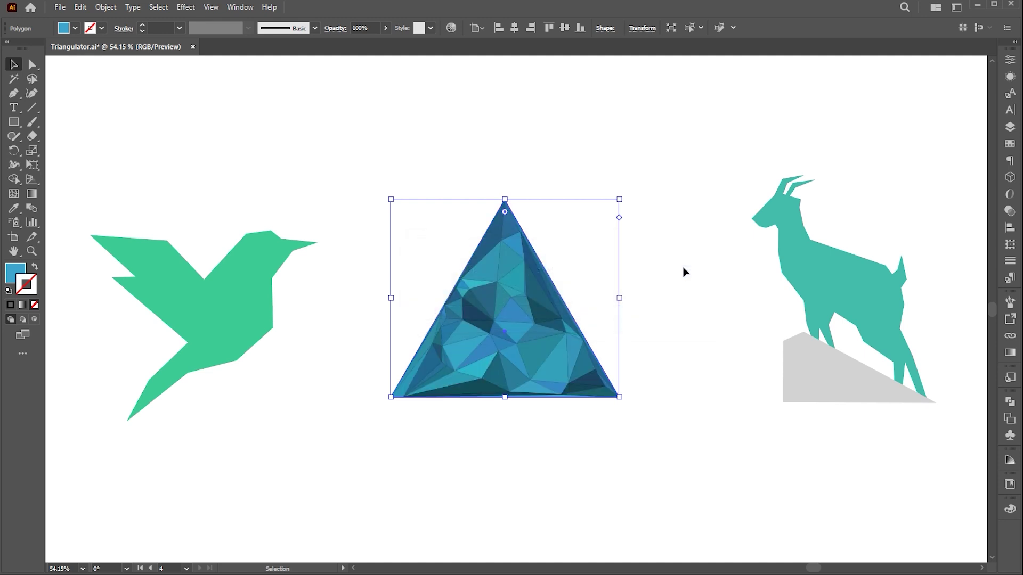
# Step: Try moving individual facets of the triangulated blue triangle out of place and undo the moves
pyautogui.moveTo(492, 346); pyautogui.dragTo(625, 320)
pyautogui.press('a')
pyautogui.click(623, 290)
pyautogui.moveTo(666, 381); pyautogui.dragTo(817, 247)
pyautogui.hotkey('ctrl', 'z')
pyautogui.moveTo(691, 423); pyautogui.dragTo(823, 218)
pyautogui.hotkey('ctrl', 'z')
pyautogui.hotkey('ctrl', 'z')
pyautogui.hotkey('ctrl', 'z')
pyautogui.hotkey('ctrl', 'z')
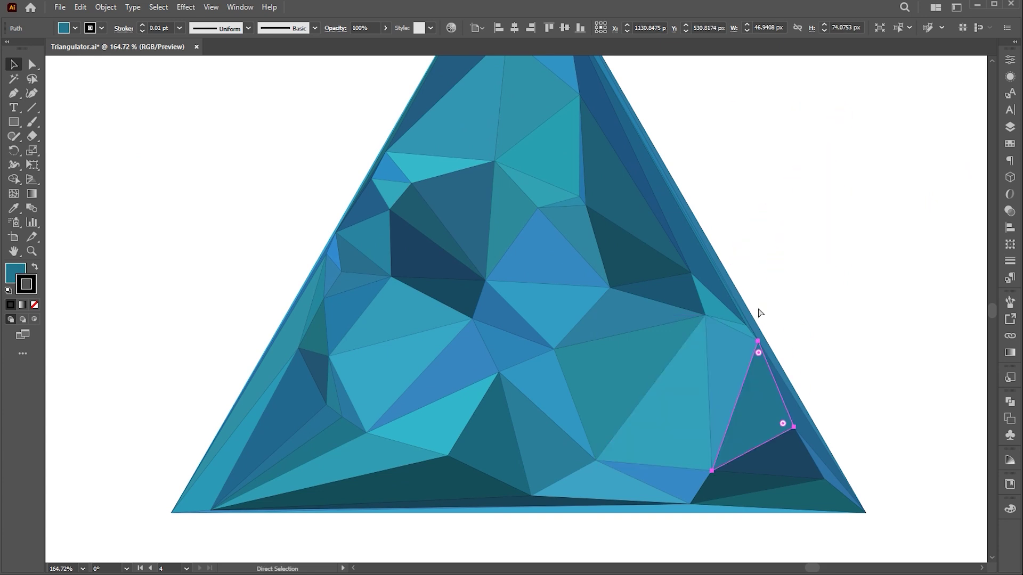
pyautogui.hotkey('ctrl', 'z')
pyautogui.hotkey('ctrl', 'z')
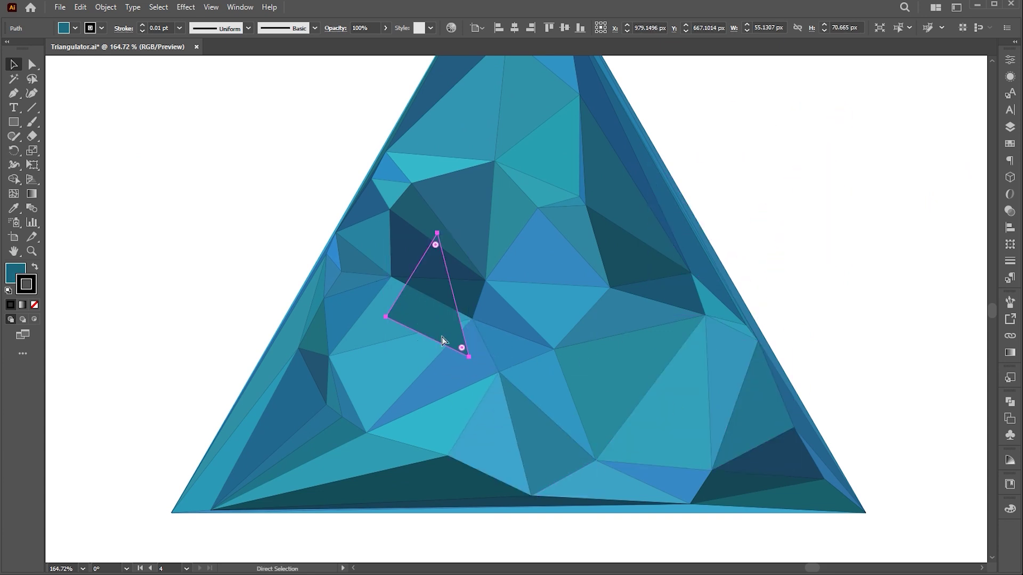
pyautogui.click(775, 231)
pyautogui.hotkey('ctrl', '0')
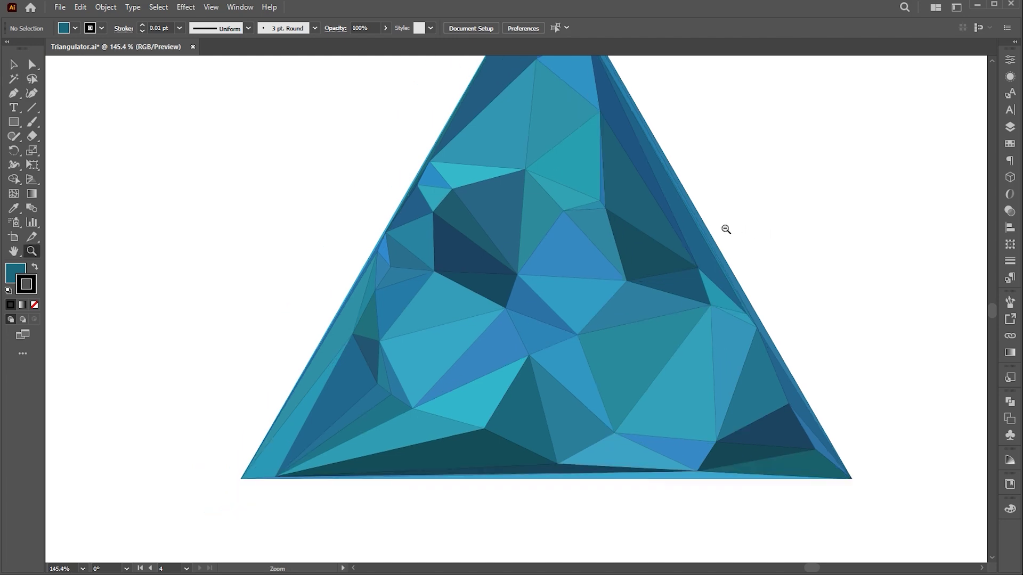
# Step: Select all facets of the blue triangle and remove their stroke
pyautogui.hotkey('ctrl', 'a')
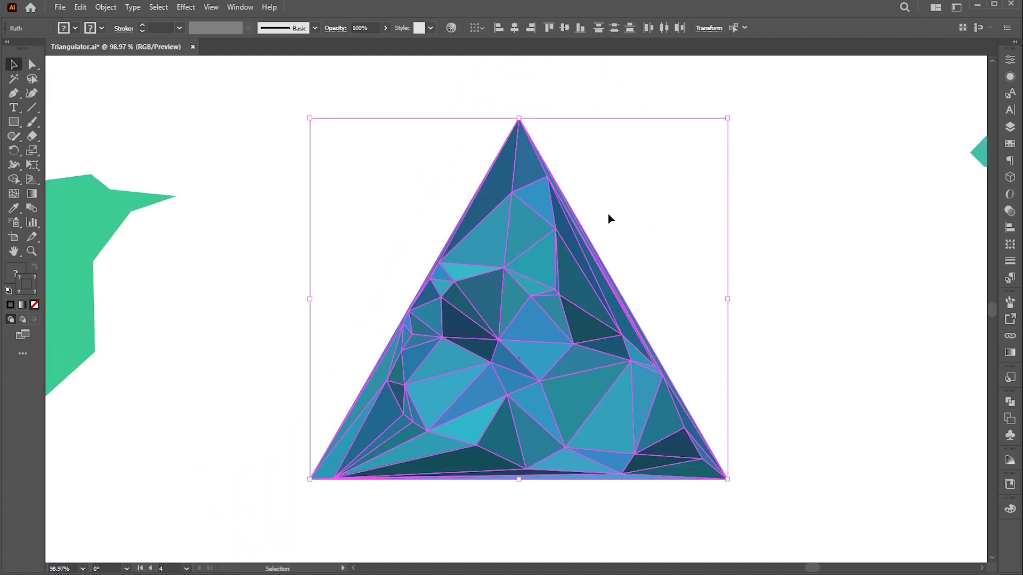
pyautogui.click(10, 304)
pyautogui.click(976, 504)
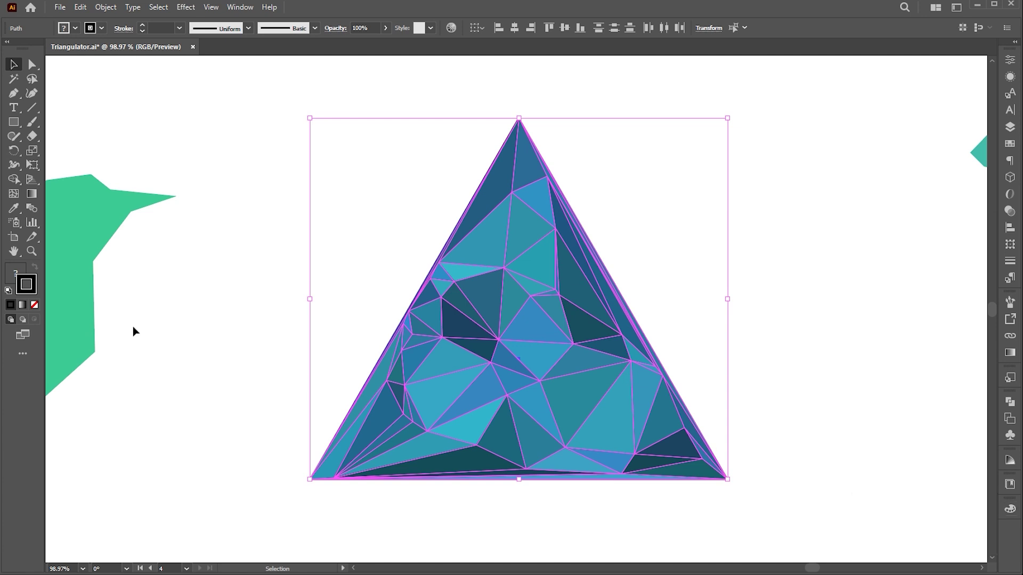
pyautogui.click(34, 305)
pyautogui.click(756, 299)
# Step: Run the Triangulator script on the green bird with a point density of 50
pyautogui.press('z')
pyautogui.moveTo(620, 314); pyautogui.dragTo(478, 343)
pyautogui.moveTo(347, 347); pyautogui.dragTo(372, 348)
pyautogui.press('v')
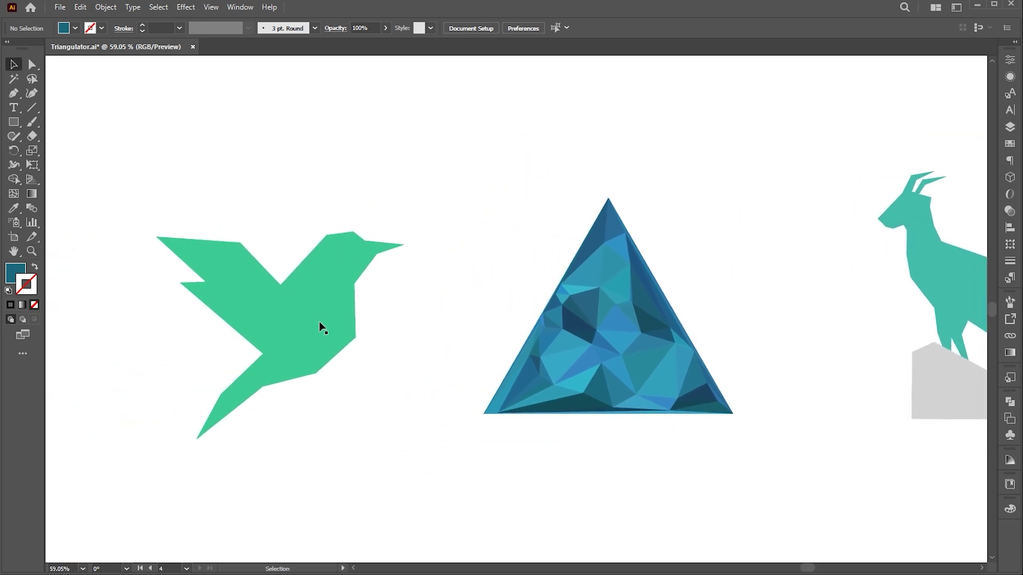
pyautogui.click(319, 326)
pyautogui.click(60, 8)
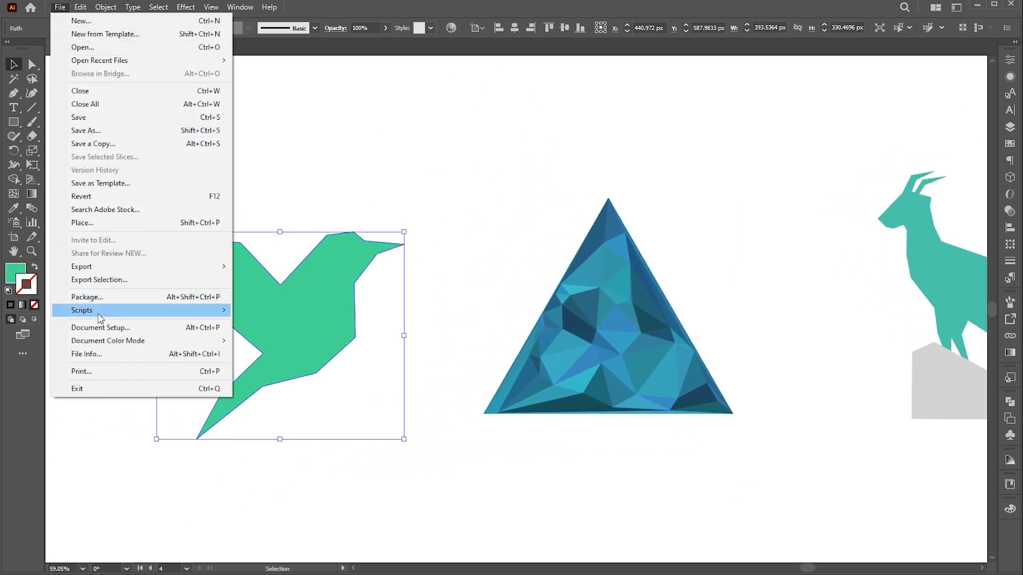
pyautogui.moveTo(99, 312)
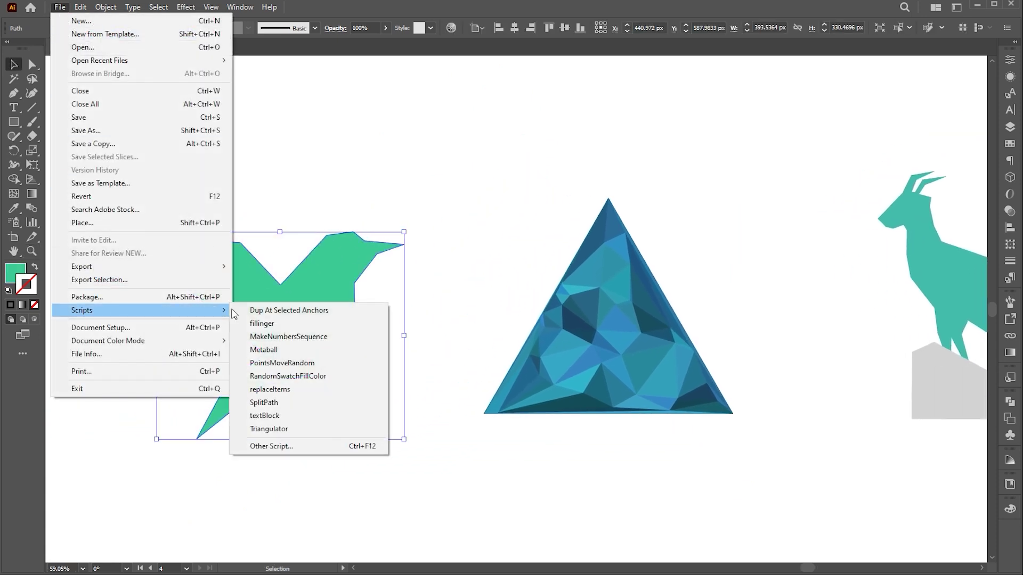
pyautogui.click(271, 429)
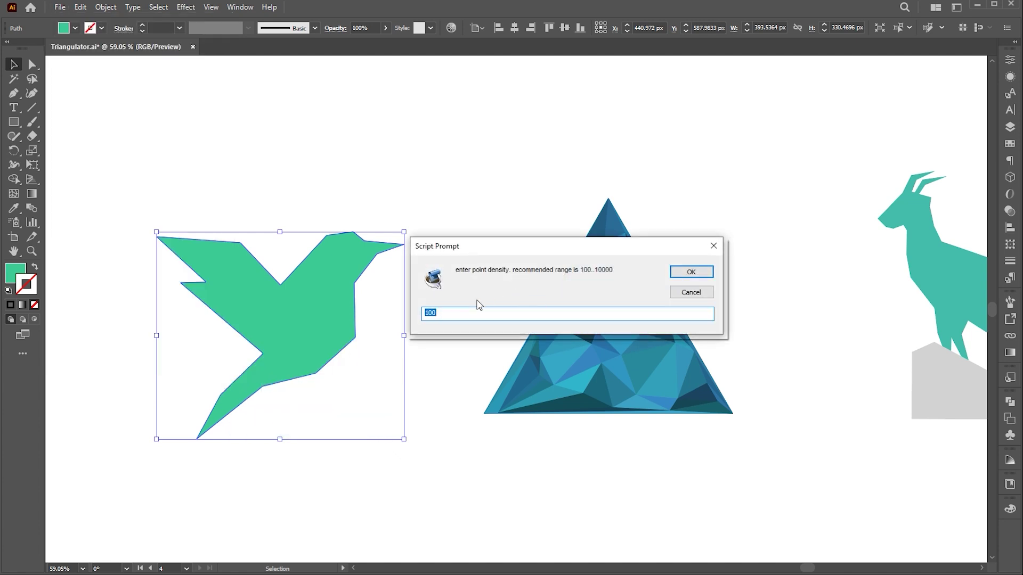
pyautogui.write('50')
pyautogui.press('Return')
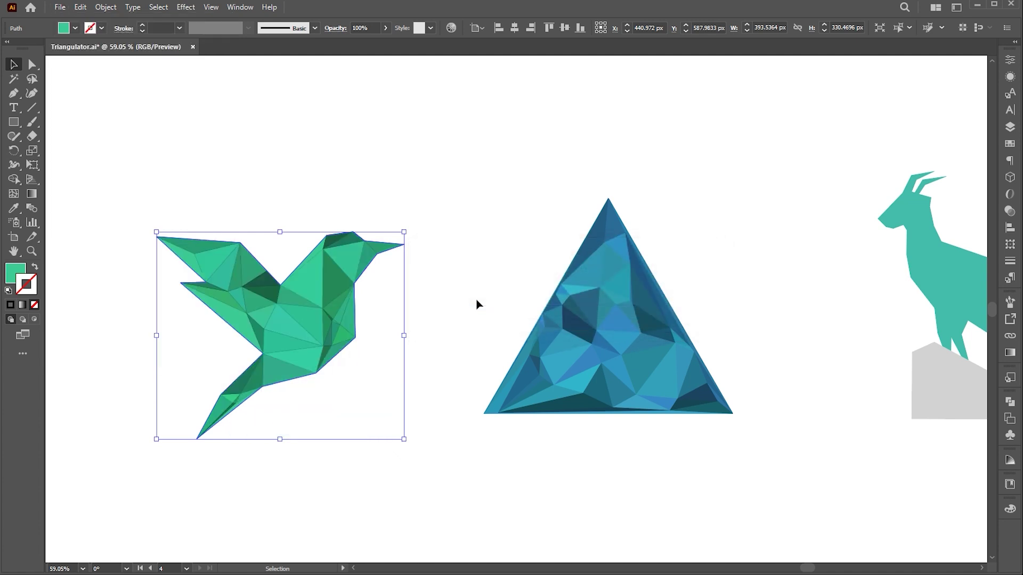
# Step: Select all facets of the green bird and remove their stroke
pyautogui.click(445, 216)
pyautogui.moveTo(456, 163); pyautogui.dragTo(209, 453)
pyautogui.click(10, 306)
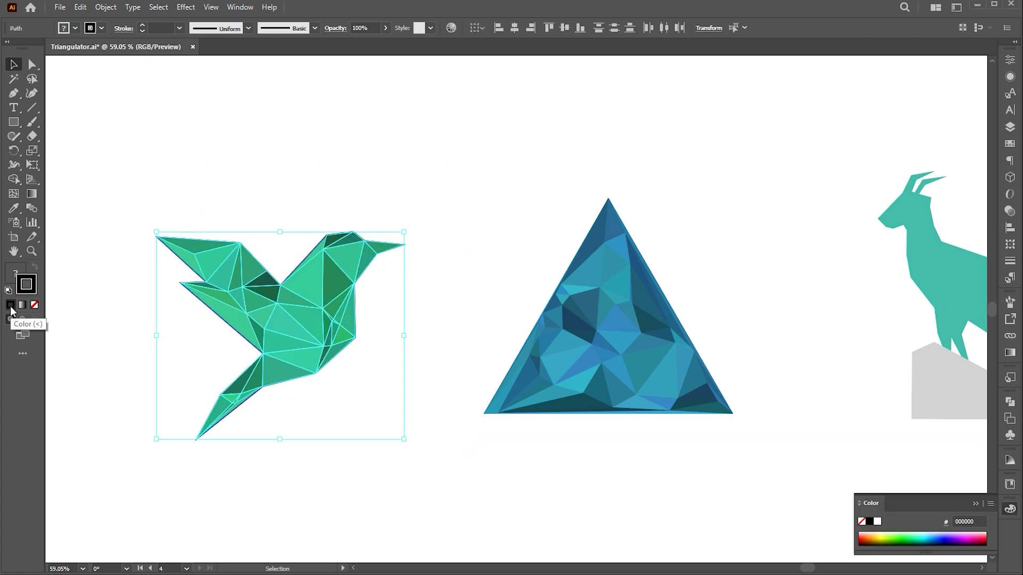
pyautogui.click(491, 216)
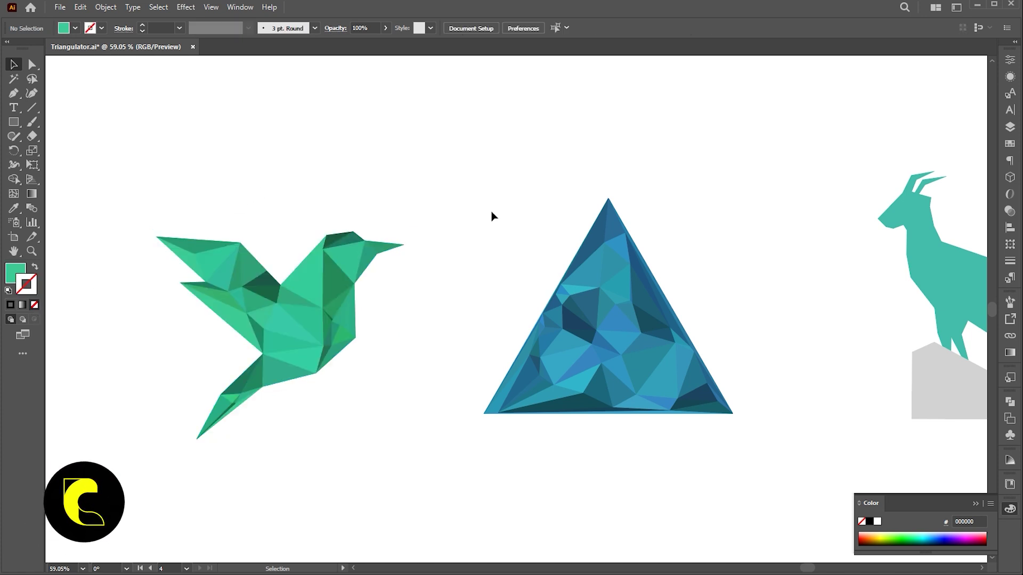
# Step: Recolor the bird's facets to yellow-green on the Recolor Artwork color wheel
pyautogui.moveTo(433, 183); pyautogui.dragTo(141, 482)
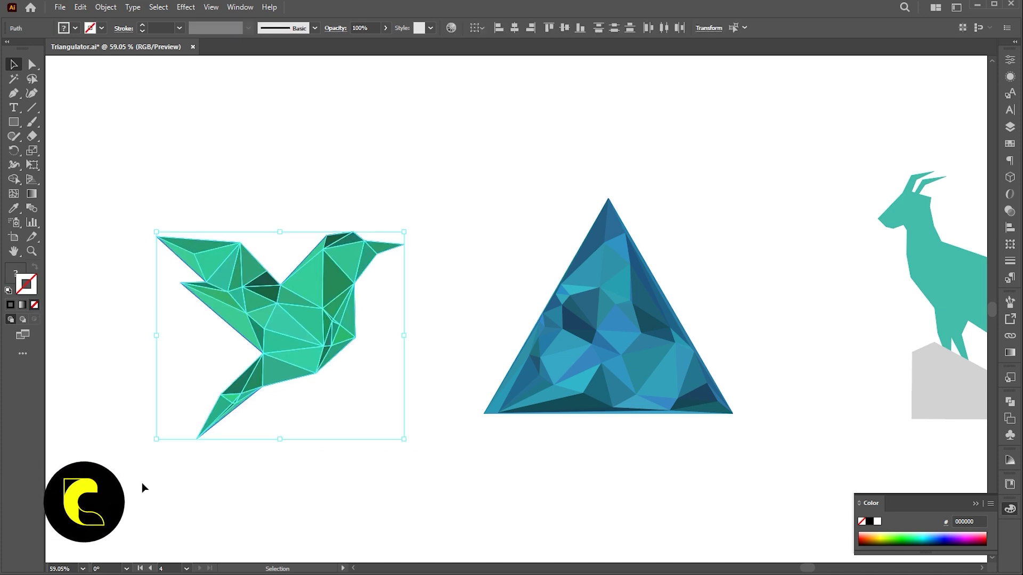
pyautogui.click(451, 27)
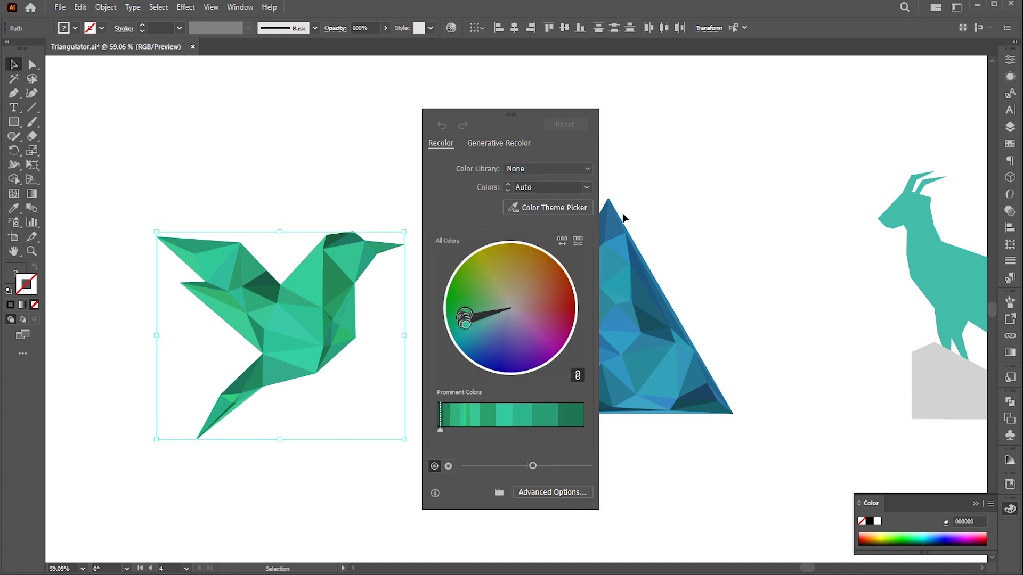
pyautogui.moveTo(461, 346); pyautogui.dragTo(466, 352)
pyautogui.moveTo(449, 304); pyautogui.dragTo(483, 250)
pyautogui.click(366, 206)
# Step: Recolor the bird's facets to teal with Recolor Artwork
pyautogui.click(80, 6)
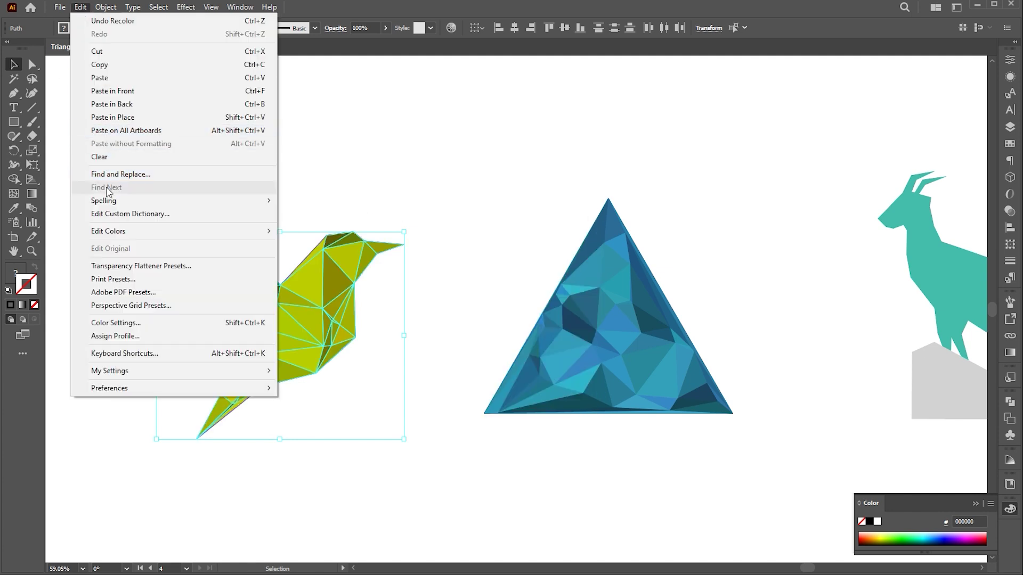
pyautogui.moveTo(108, 230)
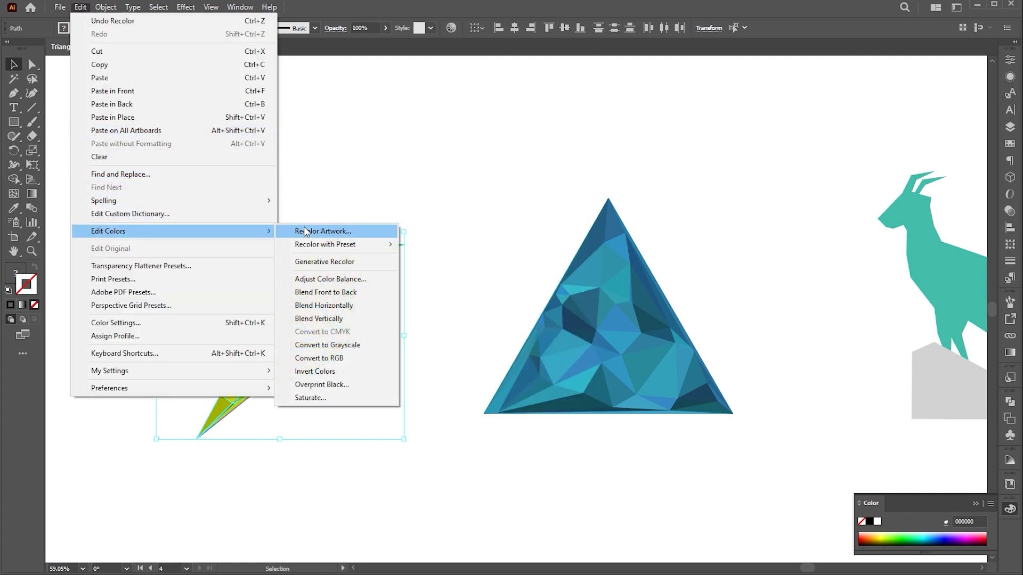
pyautogui.click(306, 231)
pyautogui.moveTo(488, 249); pyautogui.dragTo(464, 326)
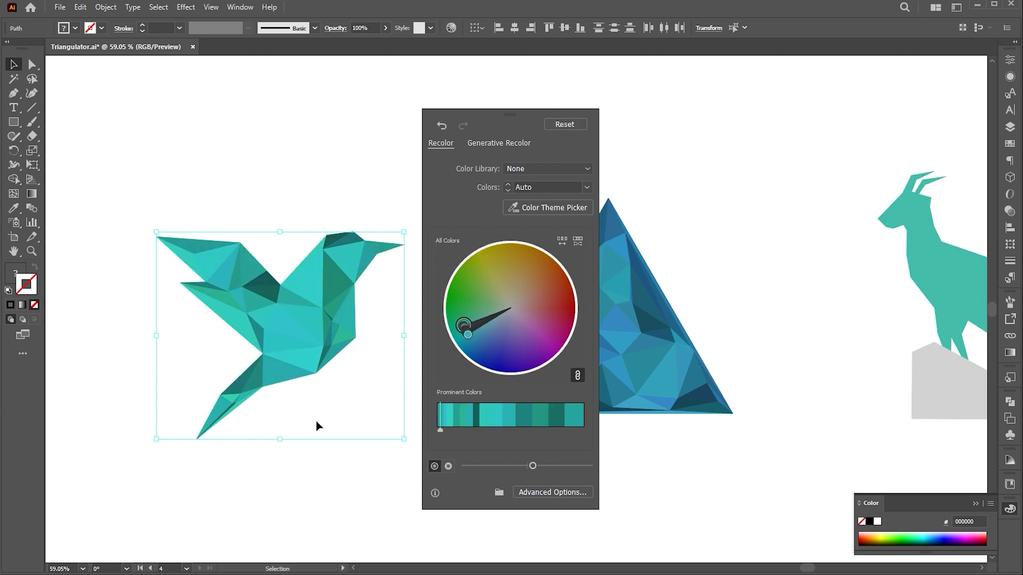
pyautogui.click(315, 426)
# Step: Run the Triangulator script on the teal goat with a point density of 80
pyautogui.hscroll(10, 506, 314)
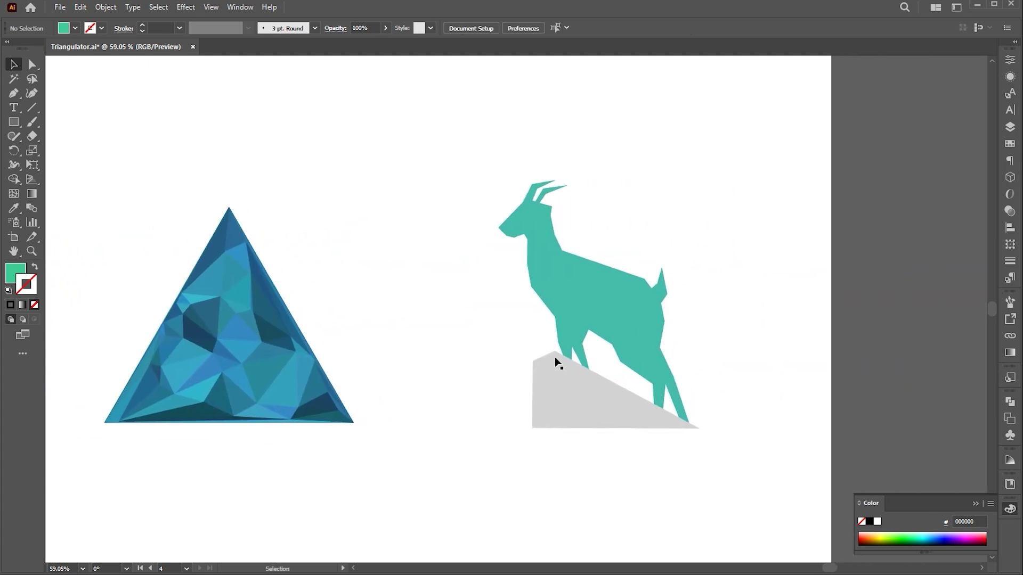
pyautogui.click(634, 278)
pyautogui.click(59, 7)
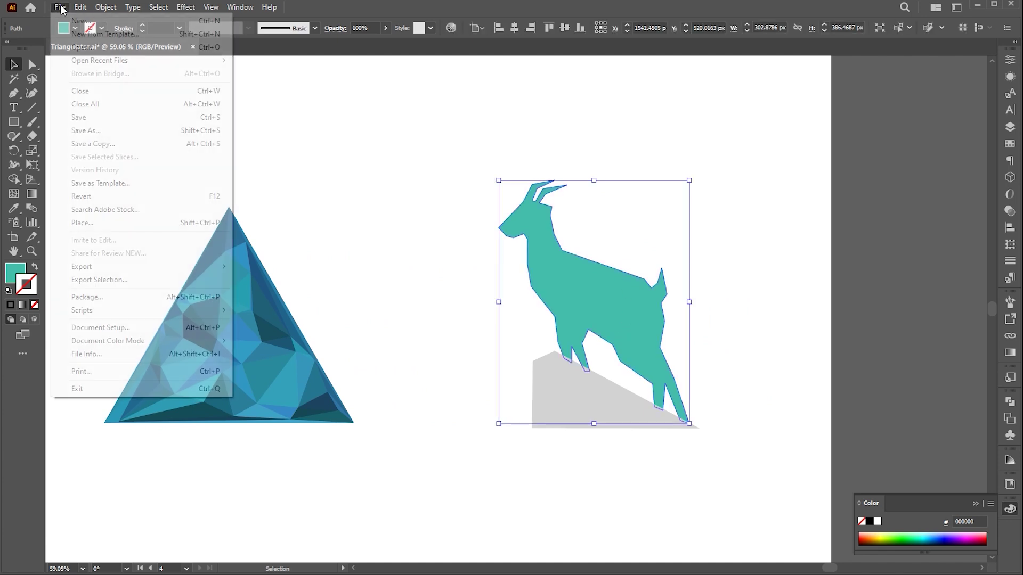
pyautogui.moveTo(115, 310)
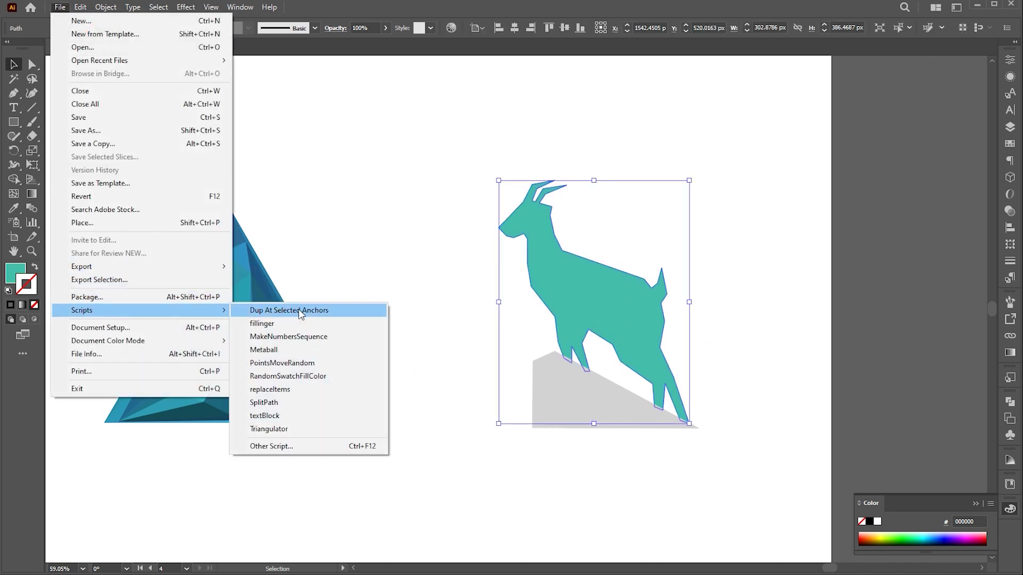
pyautogui.click(272, 428)
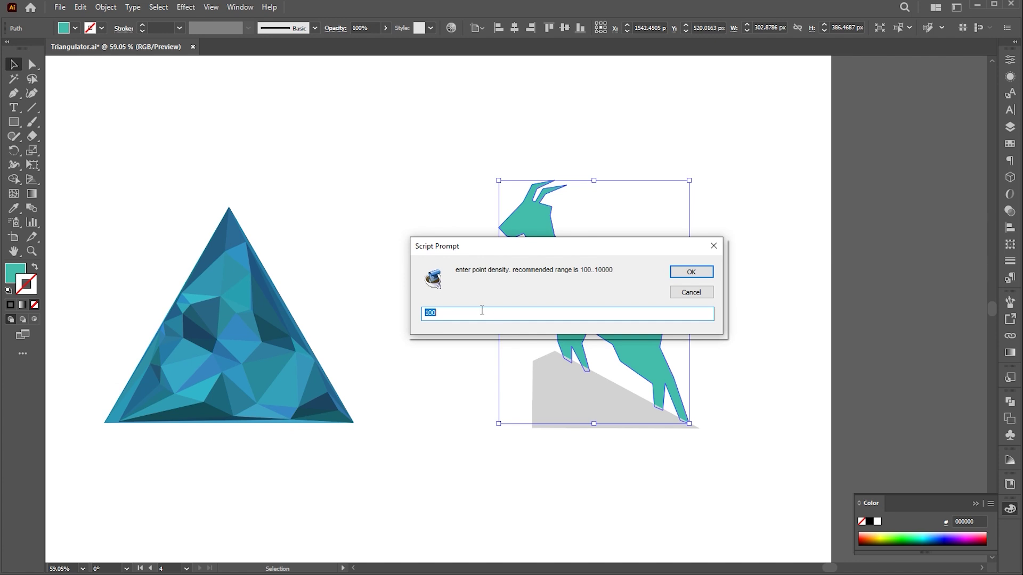
pyautogui.write('80')
pyautogui.click(687, 274)
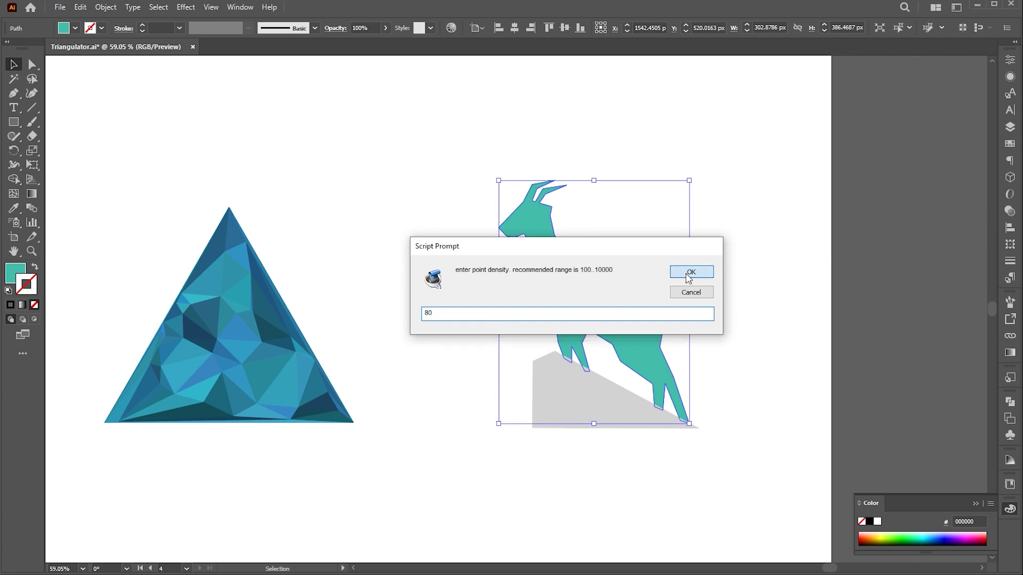
# Step: Move the stray facet corner at the goat's tail tip onto the rear corner of its back
pyautogui.click(330, 313)
pyautogui.click(575, 416)
pyautogui.press('z')
pyautogui.moveTo(661, 288); pyautogui.dragTo(847, 324)
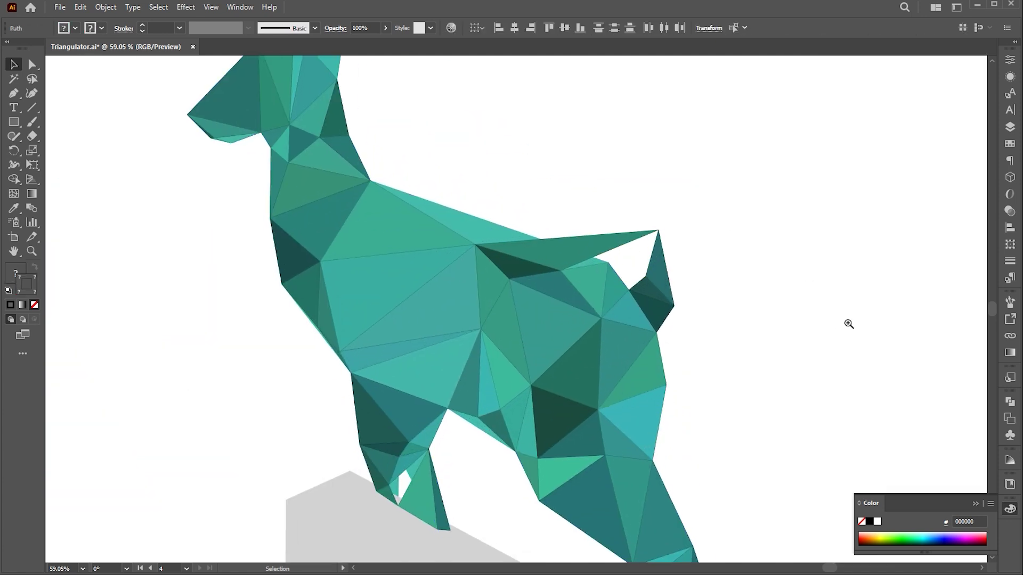
pyautogui.moveTo(634, 191); pyautogui.dragTo(733, 197)
pyautogui.hotkey('ctrl', 'shift', 'a')
pyautogui.press('a')
pyautogui.moveTo(649, 266); pyautogui.dragTo(549, 386)
pyautogui.click(720, 271)
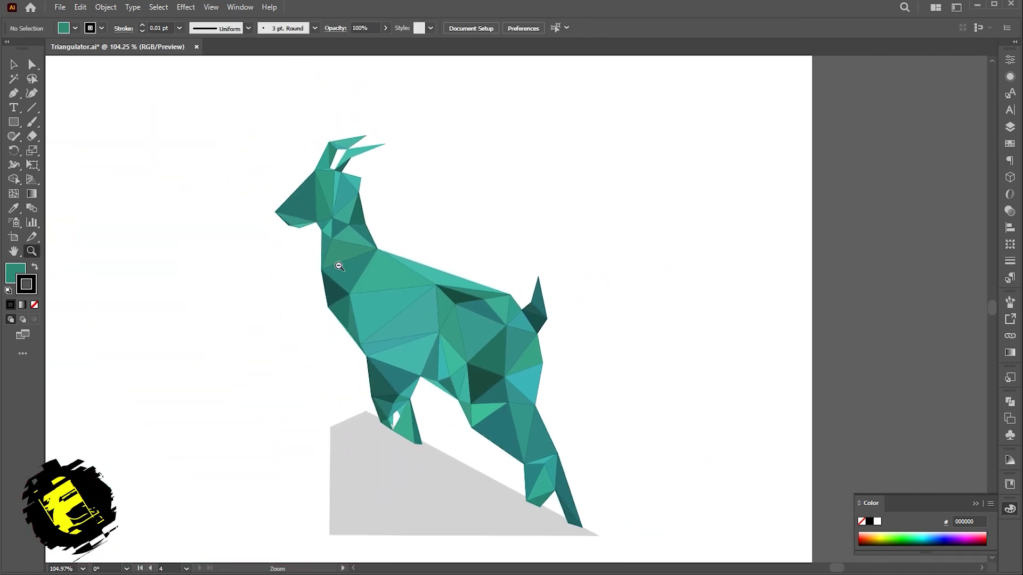
# Step: Select the goat's facets without the gray rock and remove their stroke
pyautogui.keyDown('alt'); pyautogui.click(339, 266); pyautogui.keyUp('alt')
pyautogui.press('v')
pyautogui.moveTo(649, 184); pyautogui.dragTo(376, 522)
pyautogui.keyDown('shift'); pyautogui.click(449, 455); pyautogui.keyUp('shift')
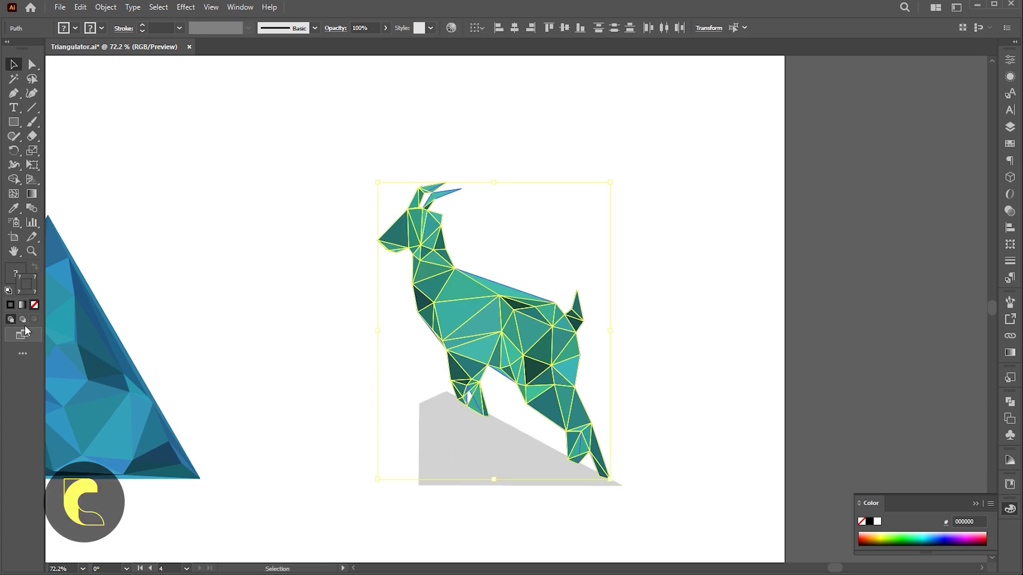
pyautogui.click(34, 306)
pyautogui.click(698, 261)
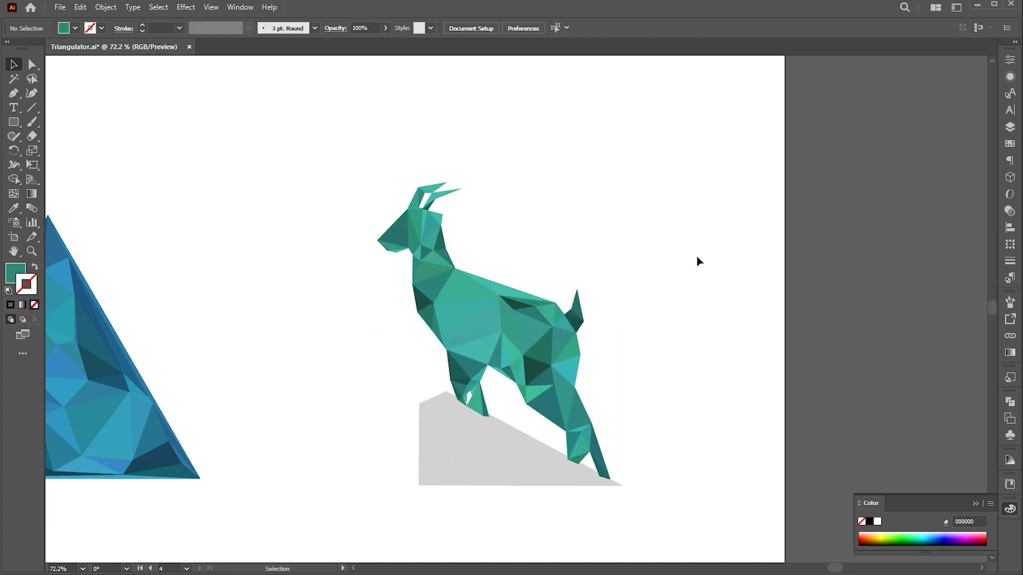
# Step: Run the Triangulator script on the gray rock under the goat with a point density of 100
pyautogui.click(493, 446)
pyautogui.click(698, 282)
pyautogui.click(526, 464)
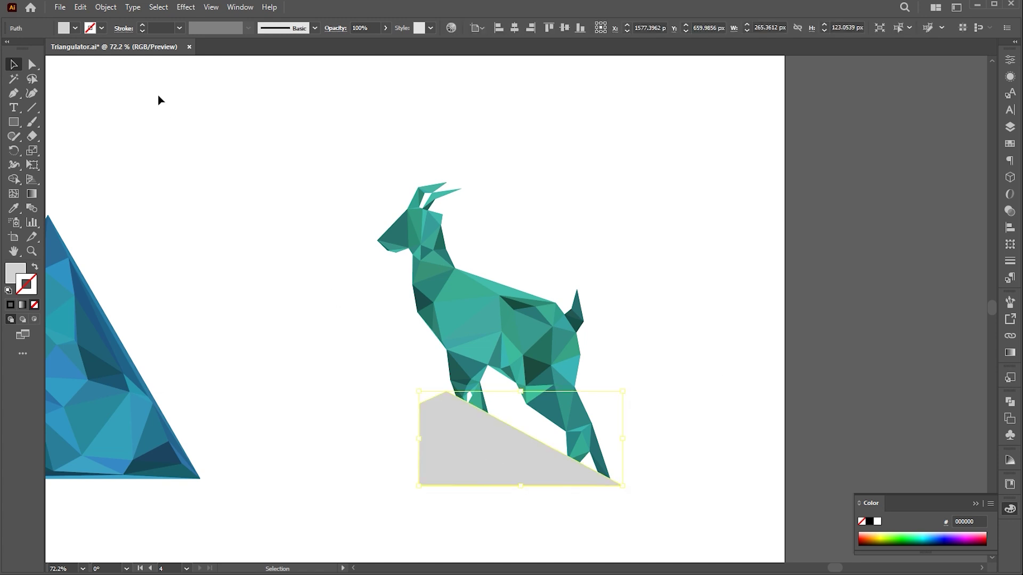
pyautogui.click(60, 7)
pyautogui.moveTo(126, 308)
pyautogui.click(298, 422)
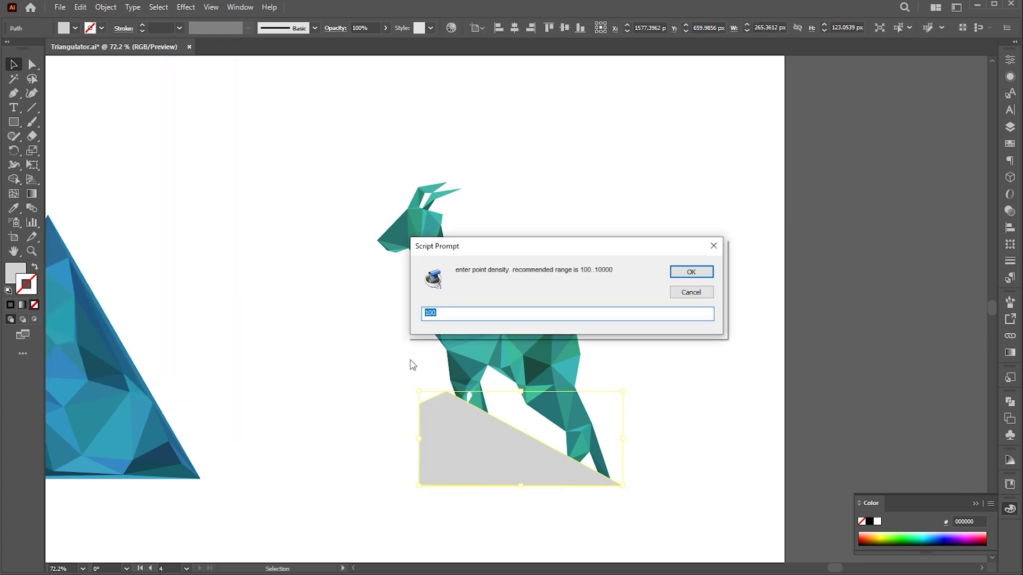
pyautogui.click(691, 272)
pyautogui.click(585, 491)
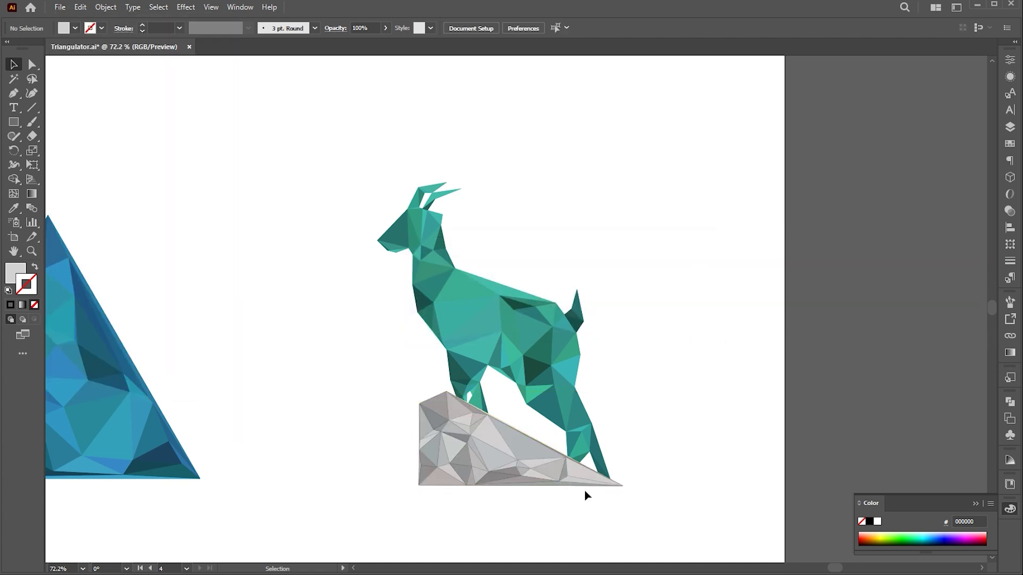
# Step: Select the gray rock's facets and remove their stroke
pyautogui.press('y')
pyautogui.click(517, 450)
pyautogui.press('v')
pyautogui.click(22, 305)
pyautogui.click(34, 305)
pyautogui.click(635, 233)
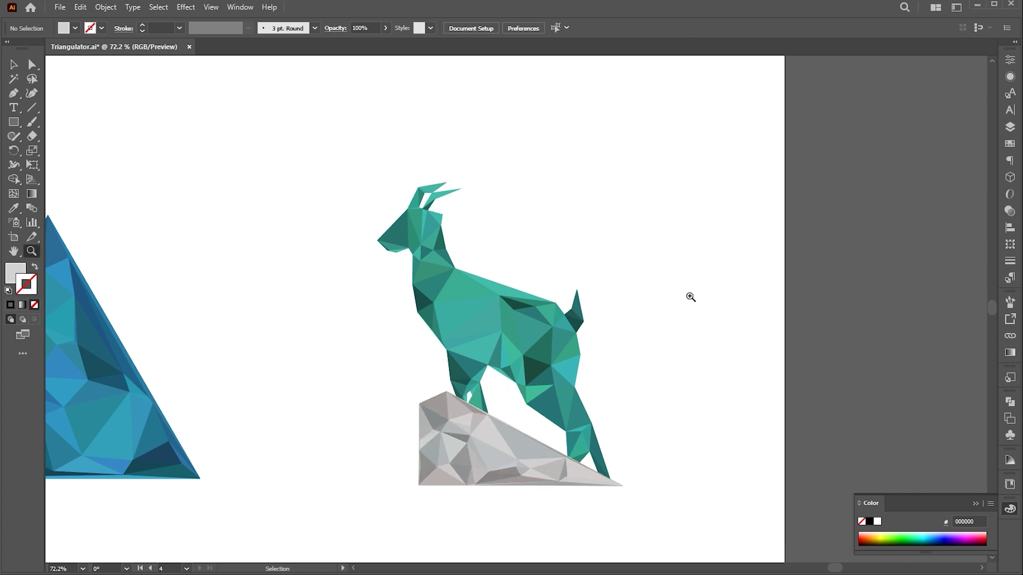
pyautogui.hotkey('ctrl', '0')
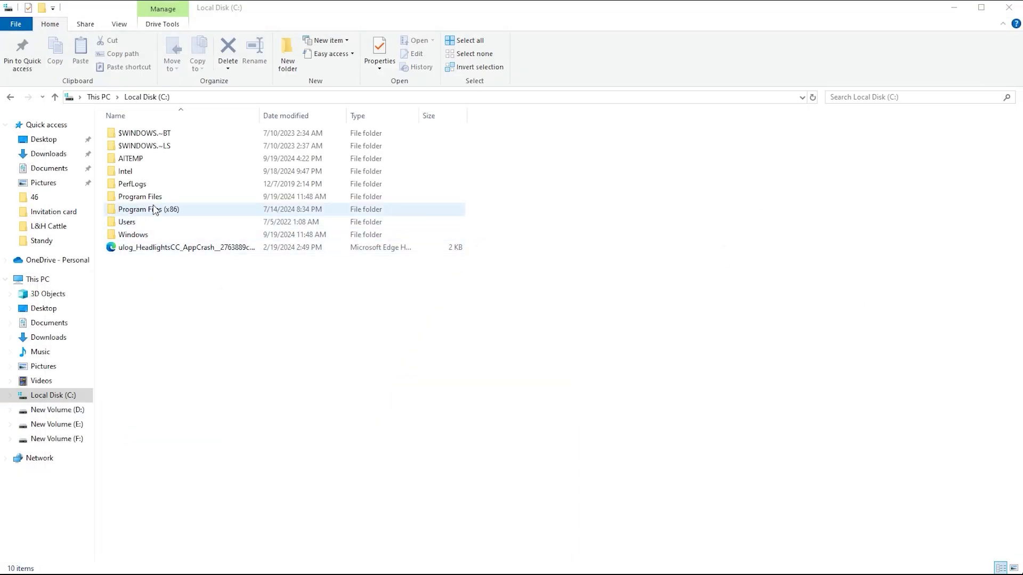
# Step: Open the Illustrator 2024 scripts folder at Program Files\Adobe\Adobe Illustrator 2024\Presets\en_US\Scripts
pyautogui.doubleClick(143, 197)
pyautogui.doubleClick(132, 147)
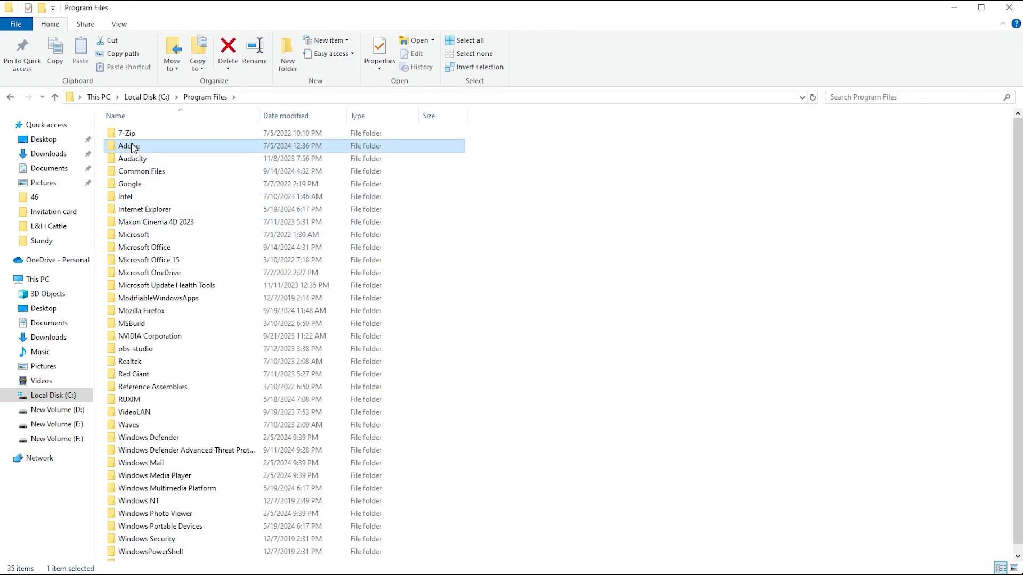
pyautogui.click(150, 184)
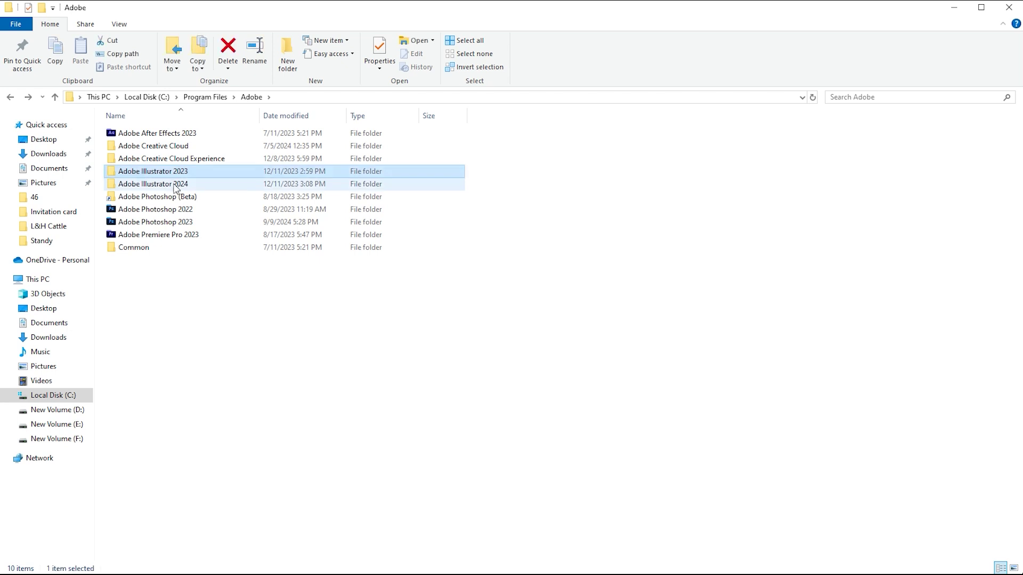
pyautogui.doubleClick(148, 190)
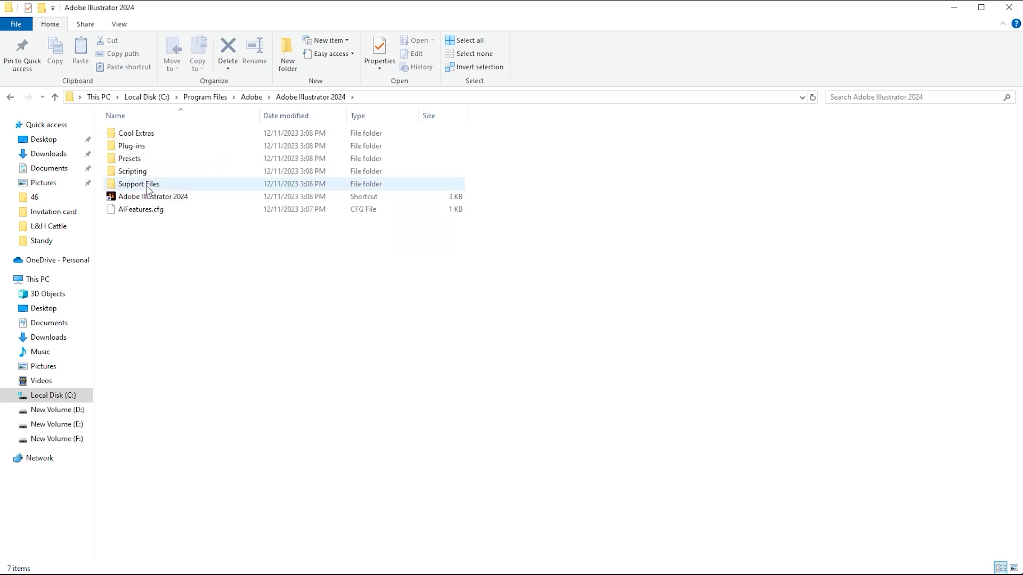
pyautogui.doubleClick(132, 167)
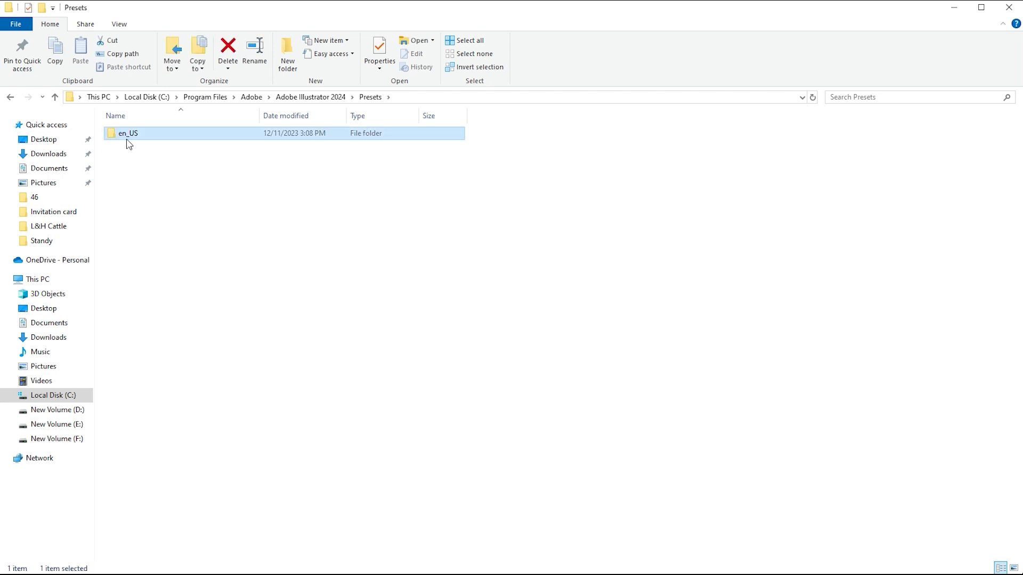
pyautogui.doubleClick(129, 137)
pyautogui.doubleClick(130, 197)
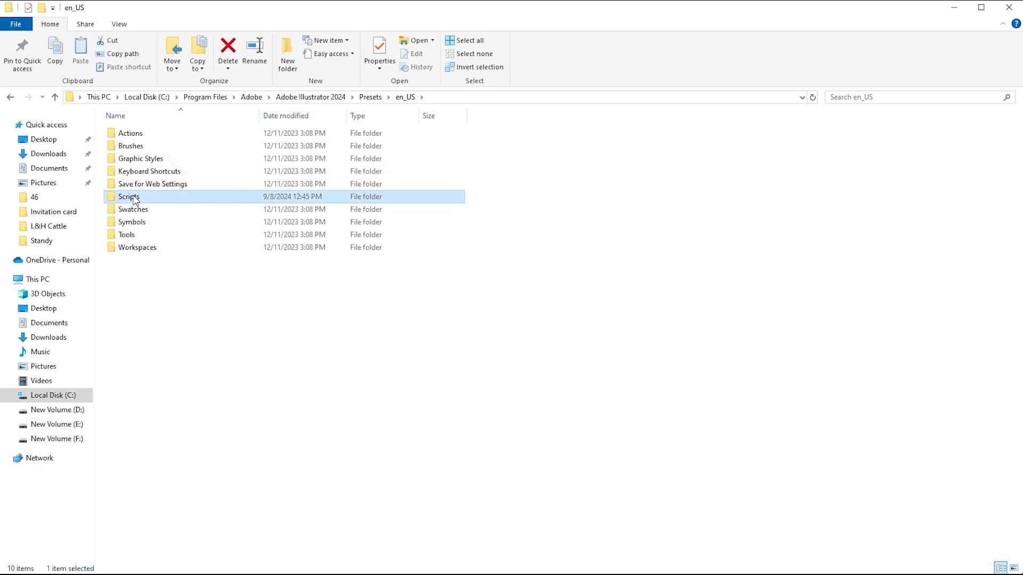
# Step: Open the Triangulator script file in Notepad, keeping Notepad as the app always used for .jsx files
pyautogui.click(160, 251)
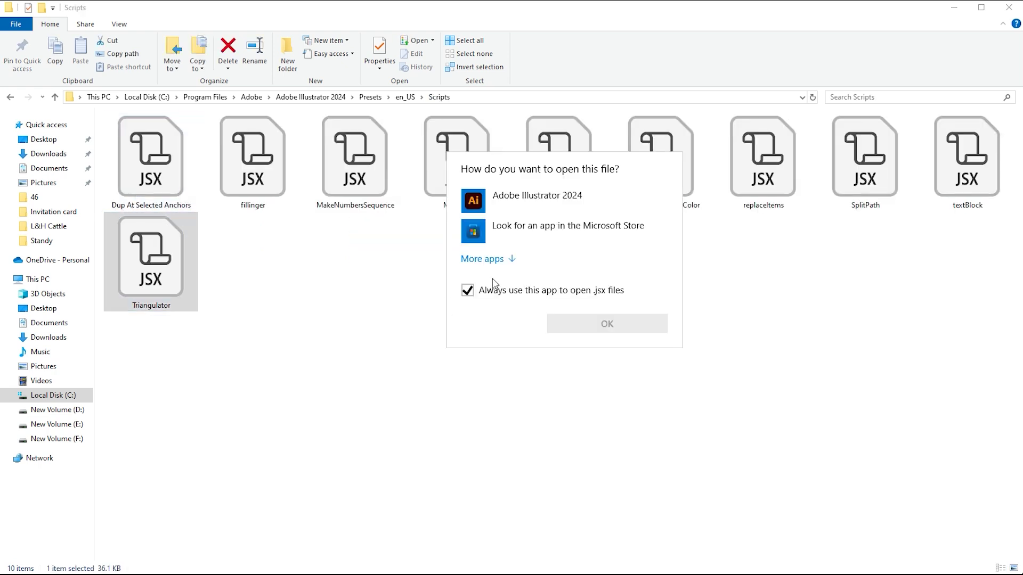
pyautogui.click(485, 260)
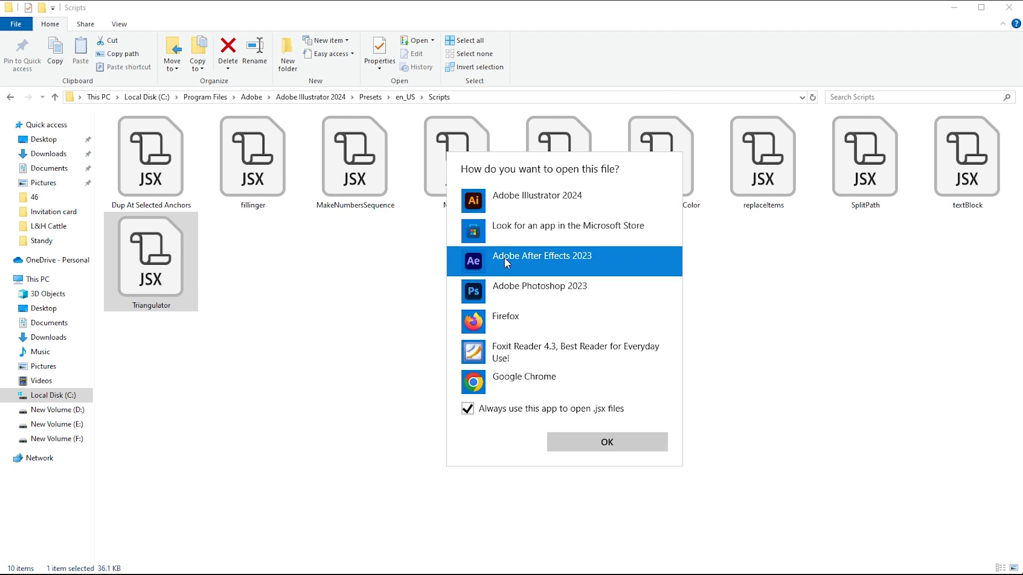
pyautogui.scroll(-2, 544, 335)
pyautogui.scroll(-2, 544, 334)
pyautogui.click(532, 286)
pyautogui.click(607, 443)
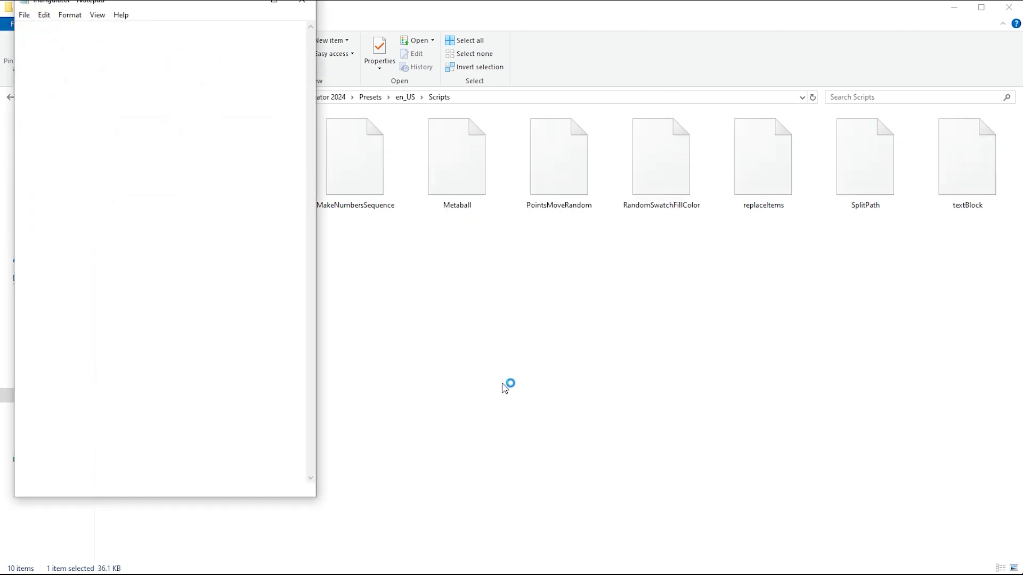
# Step: Widen the Triangulator script's Notepad window and move it down so its title bar is fully on screen
pyautogui.scroll(-20, 208, 311)
pyautogui.scroll(-2, 208, 311)
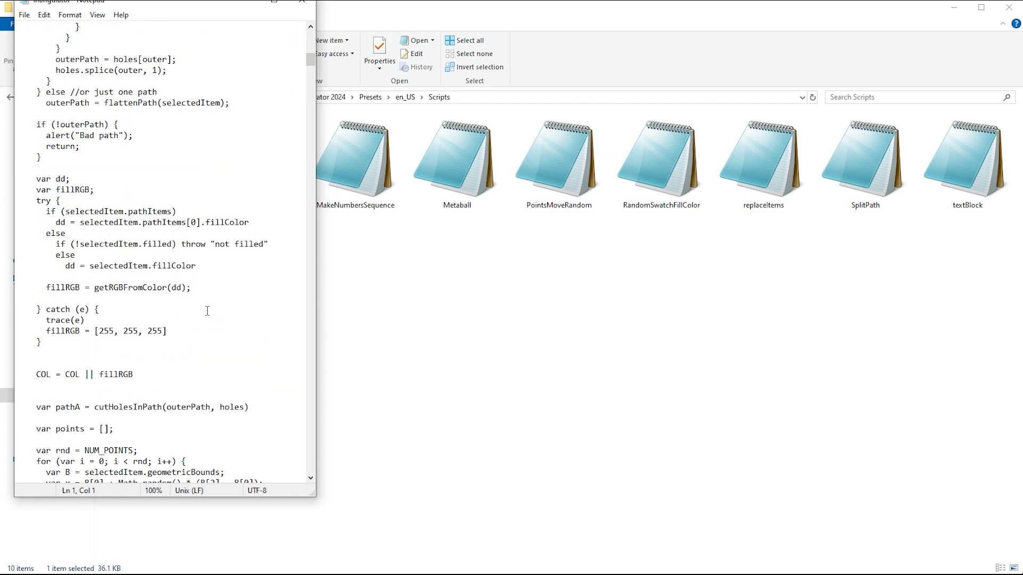
pyautogui.moveTo(320, 325); pyautogui.dragTo(777, 335)
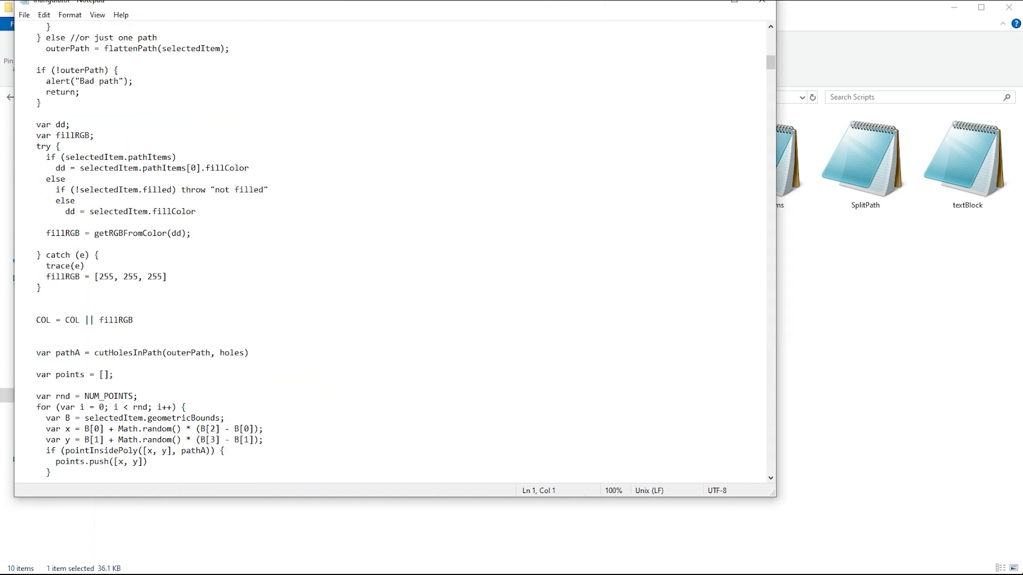
pyautogui.moveTo(641, 21); pyautogui.dragTo(666, 75)
pyautogui.scroll(20, 226, 461)
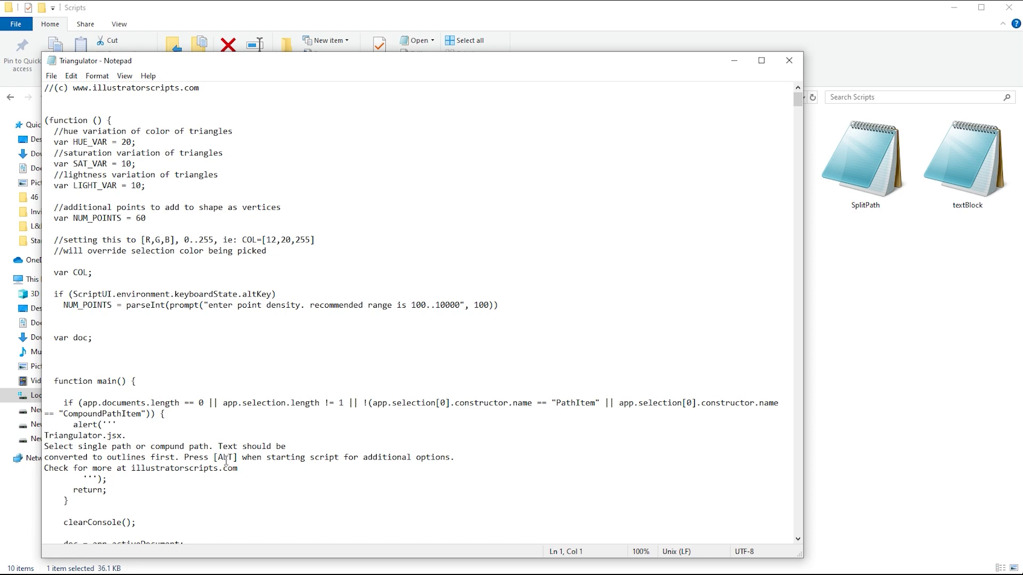
# Step: Replace ALT with CTRL in the script's alert text and altKey with ctrlKey in the keyboard condition, and save the file
pyautogui.write('CTRL')
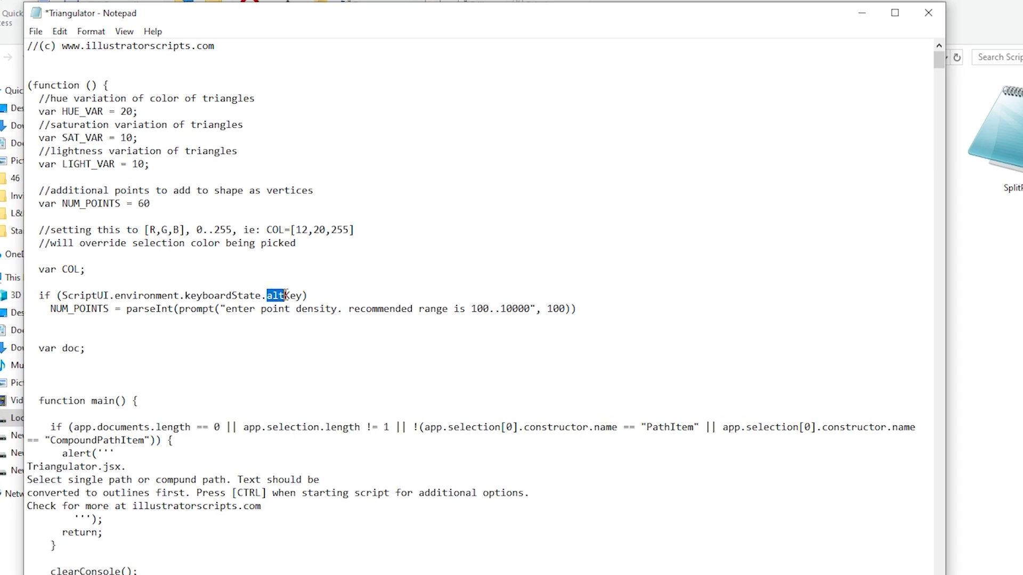
pyautogui.write('Ctg')
pyautogui.hotkey('ctrl', 's')
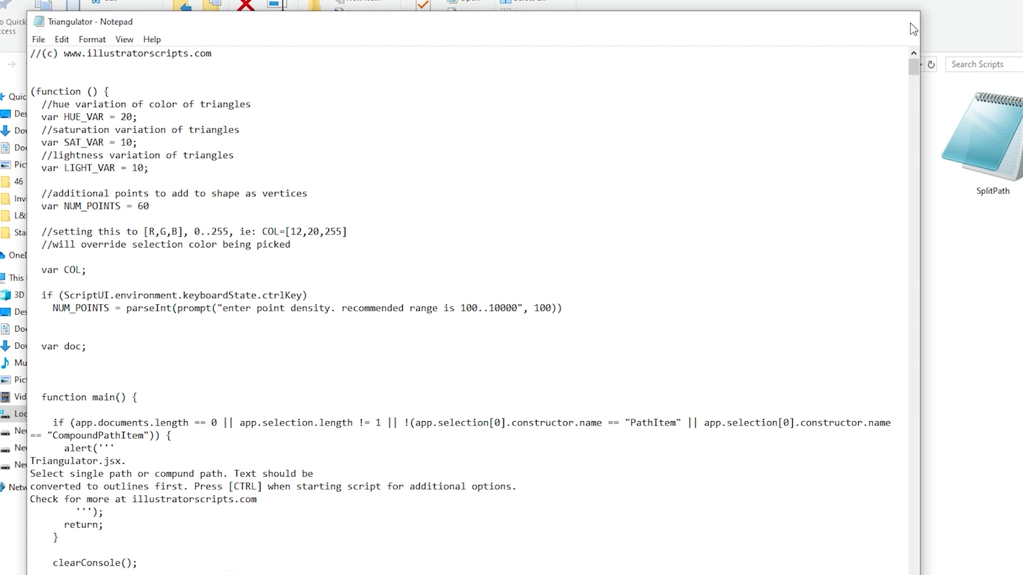